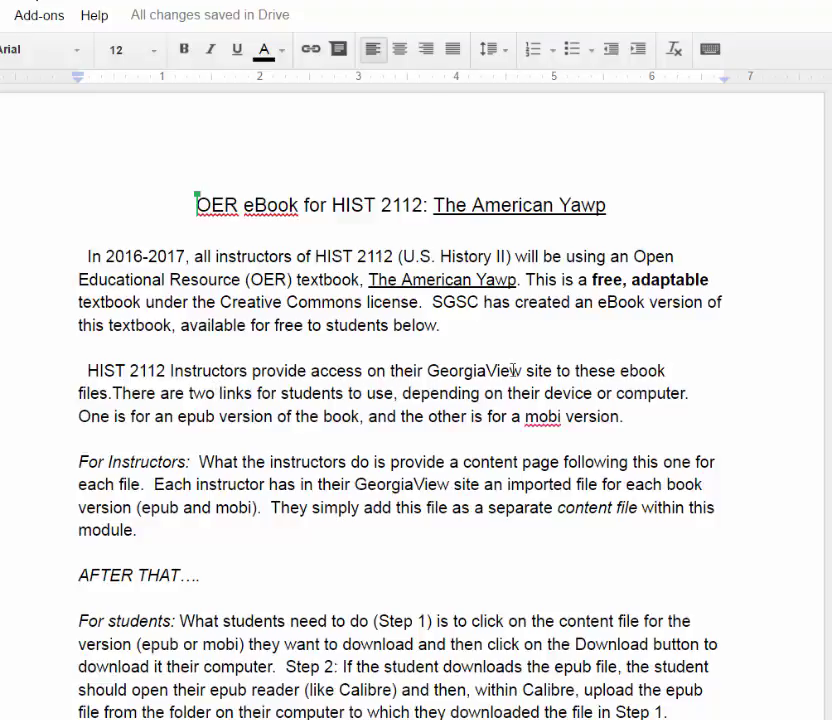
Read through the OER eBook for HIST 2112 document, covering the instructor and student instructions for the epub and mobi versions
left_click(554, 371)
scroll(400, 400, "down", 6)
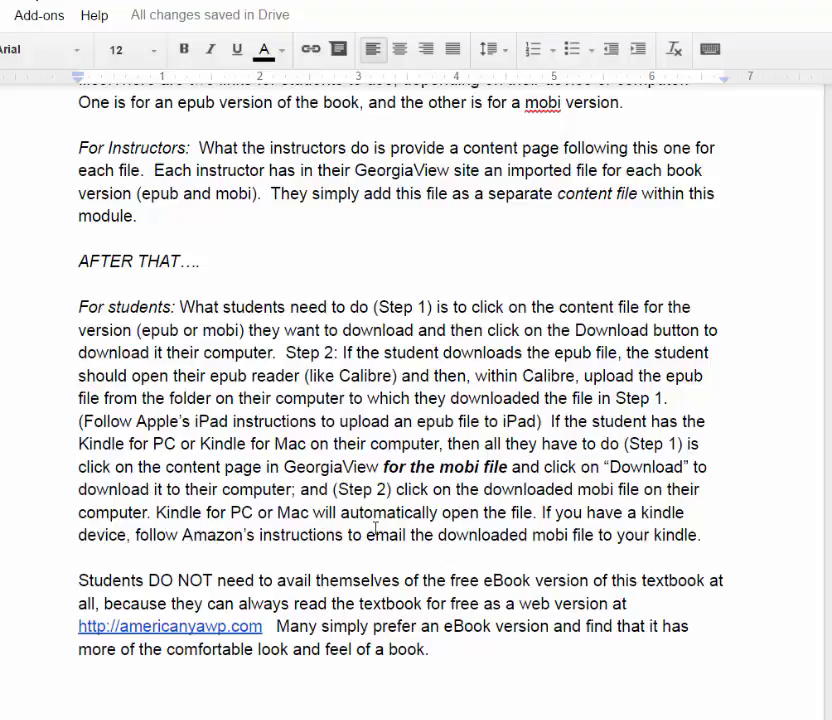
scroll(375, 527, "up", 3)
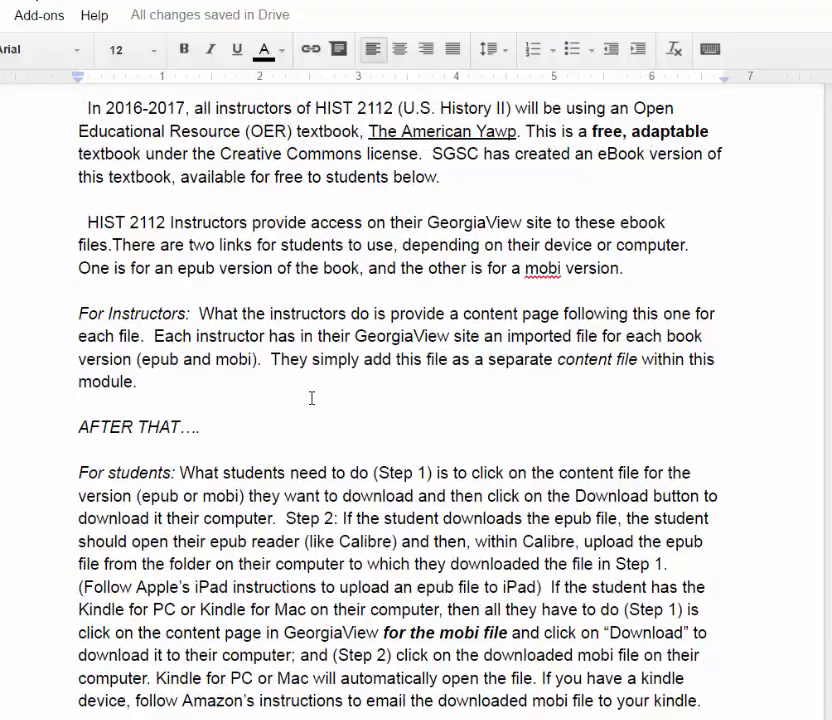
scroll(312, 398, "down", 2)
scroll(310, 407, "up", 4)
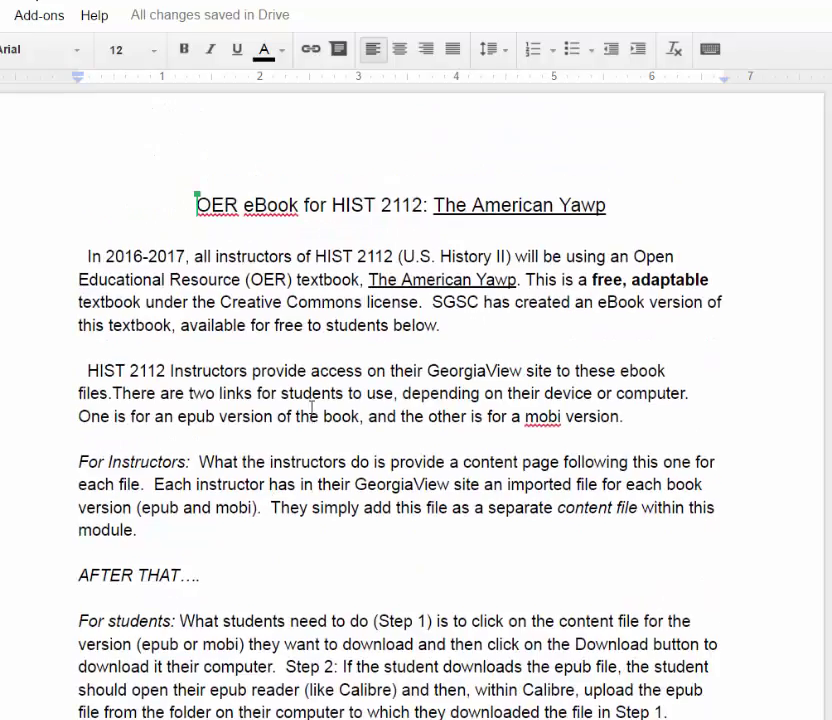
scroll(312, 408, "down", 5)
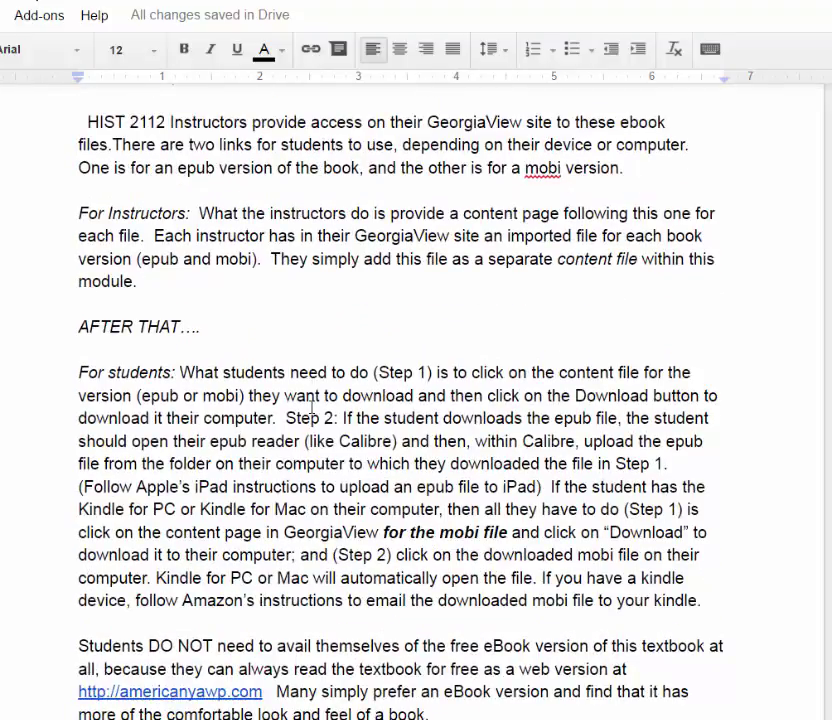
scroll(312, 408, "down", 2)
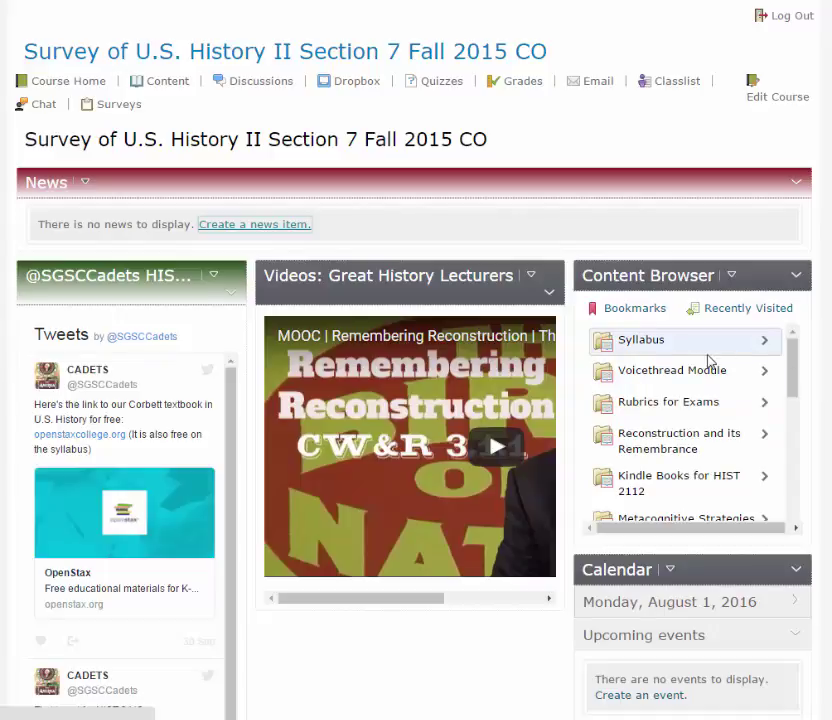
Switch to the GeorgiaView course homepage and examine the Syllabus module for the OER eBook page and The American Yawp files
left_click(643, 342)
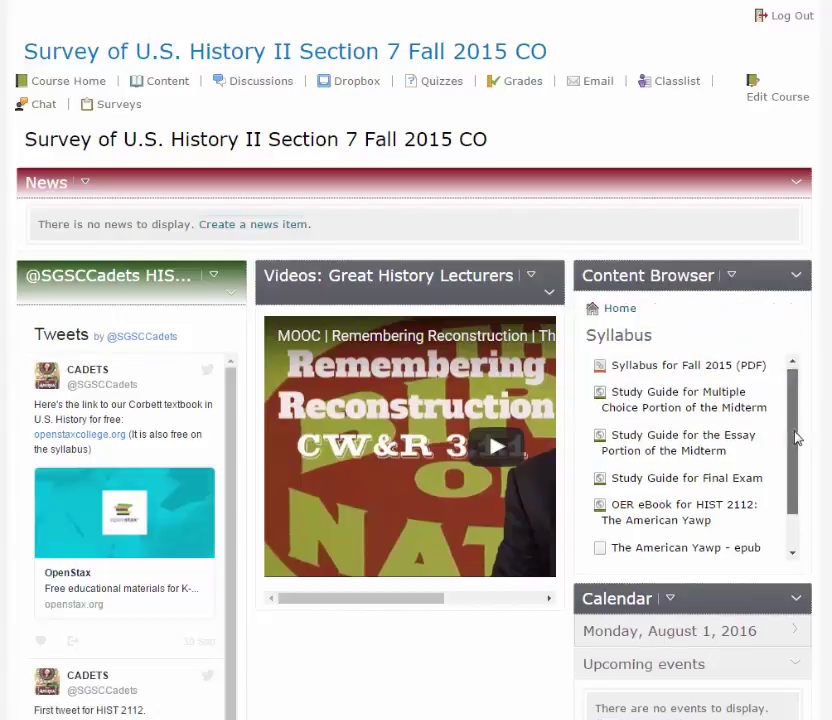
left_click_drag(798, 438, 798, 475)
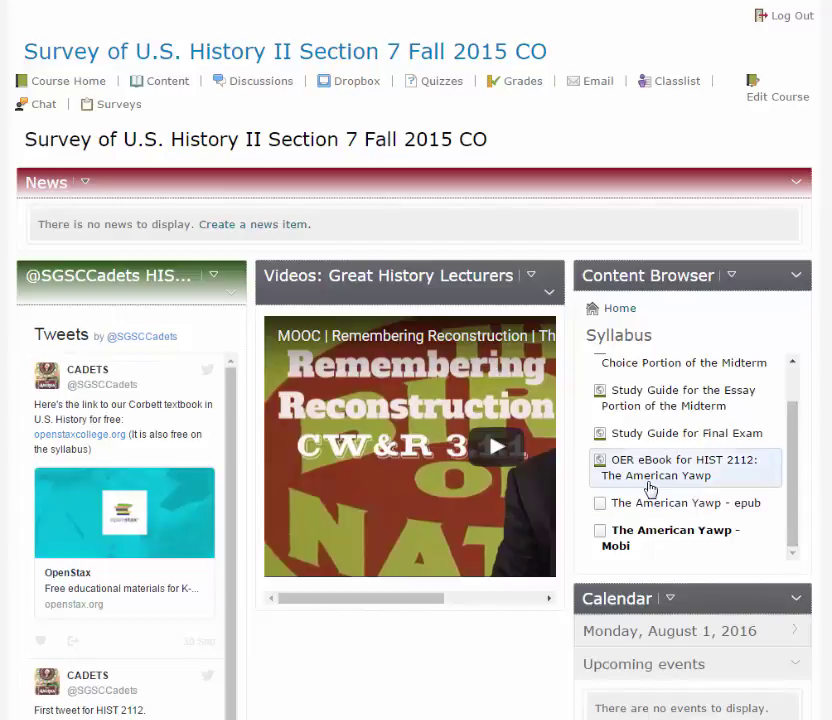
left_click_drag(797, 485, 795, 401)
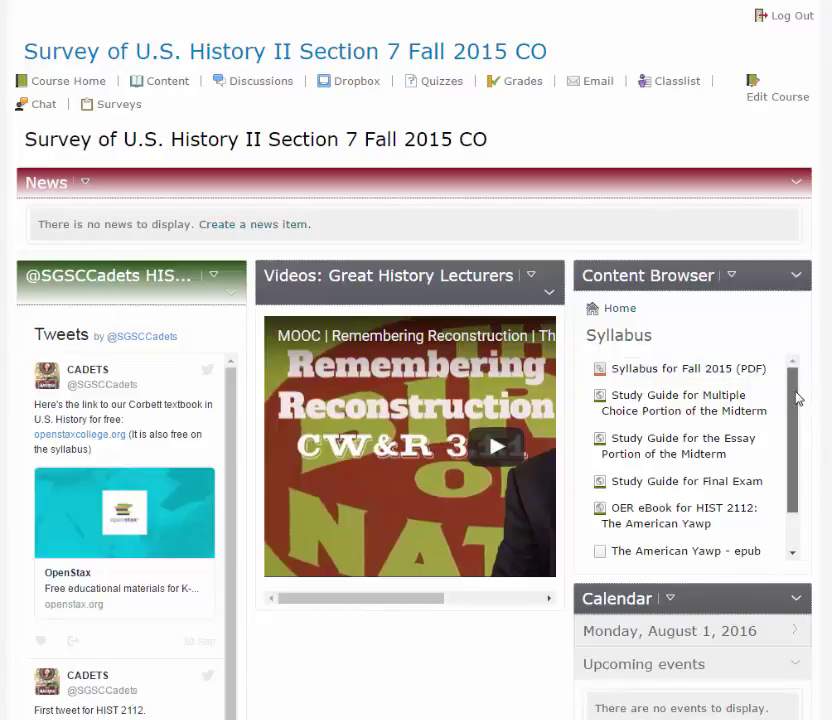
scroll(793, 410, "down", 2)
scroll(793, 410, "up", 2)
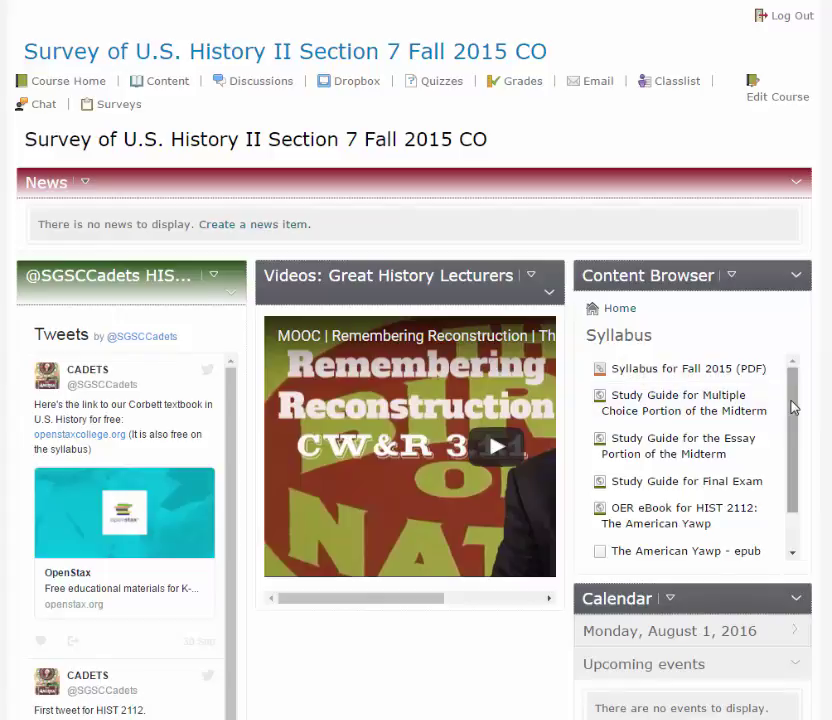
left_click_drag(793, 412, 795, 464)
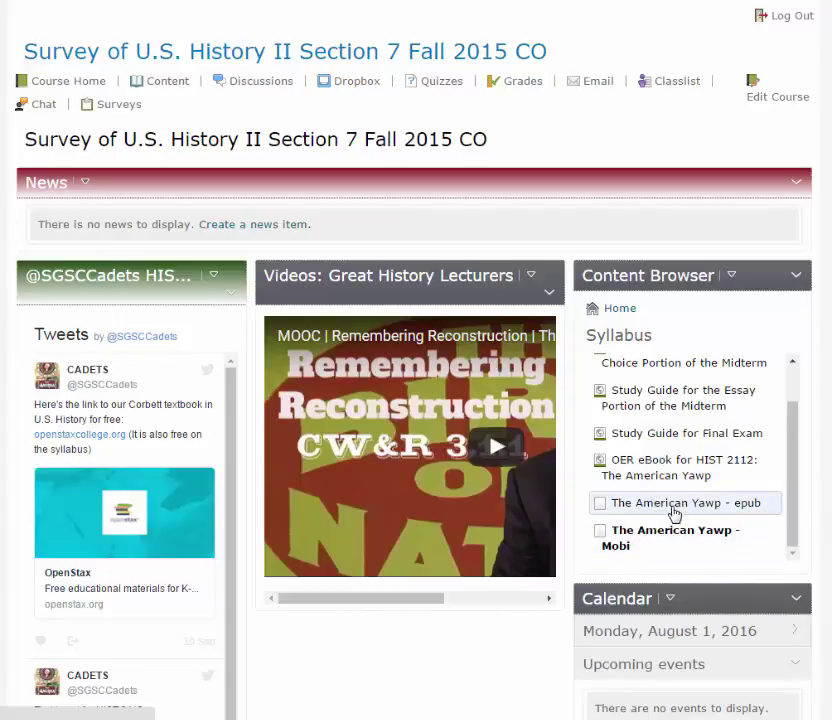
Open the Course Builder for editing the course and add the American Yawp epub file to the Syllabus module
left_click(781, 105)
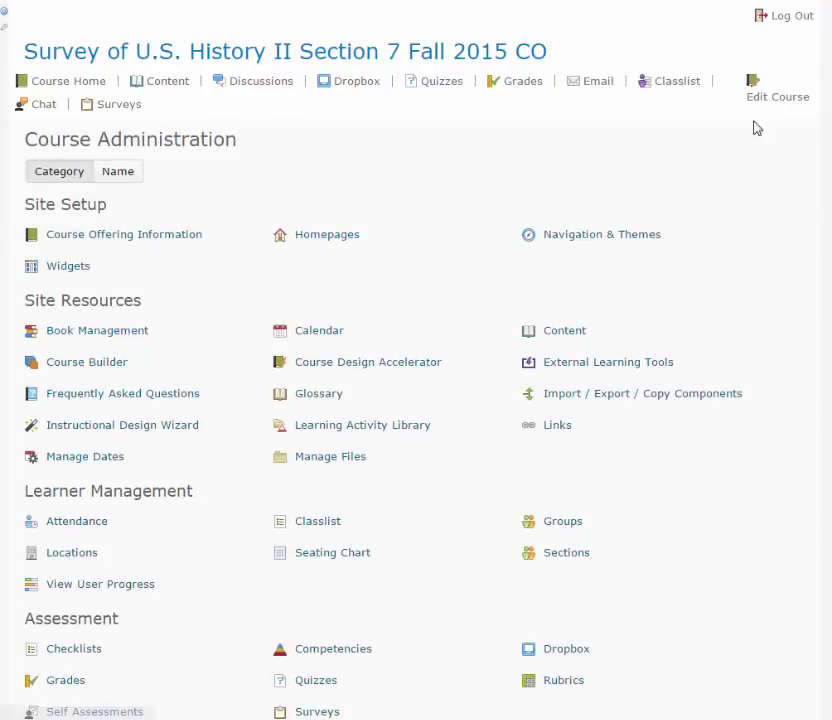
left_click(88, 368)
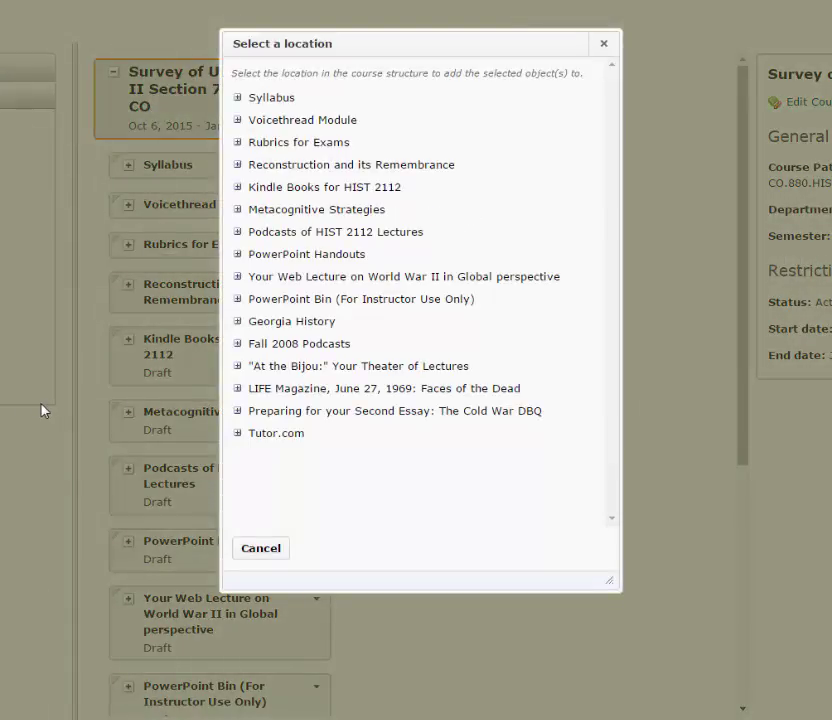
left_click(278, 104)
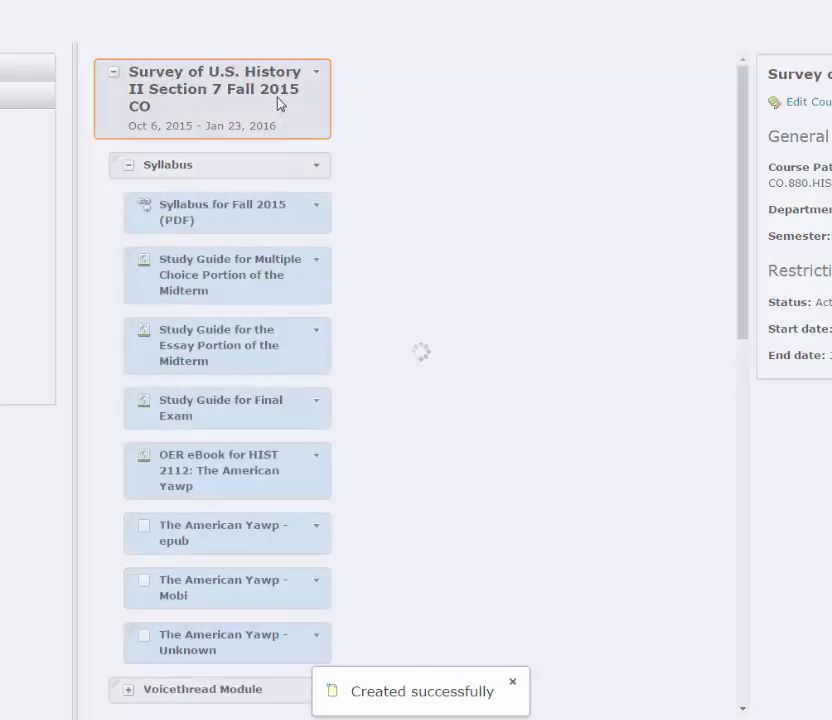
Rename the newly added epub file in the Syllabus module as The American Yawp - epub
scroll(333, 548, "down", 1)
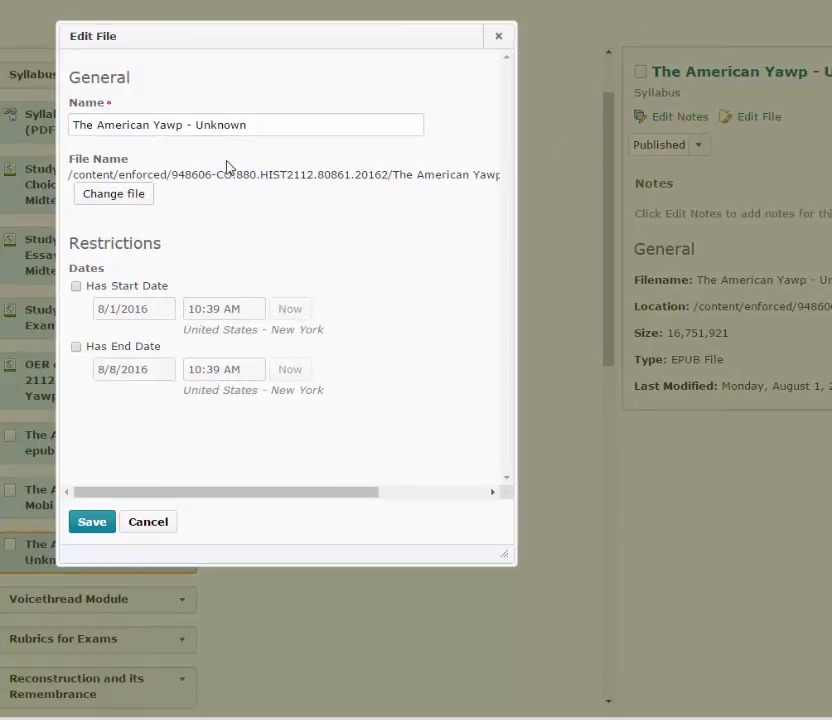
left_click_drag(266, 126, 191, 126)
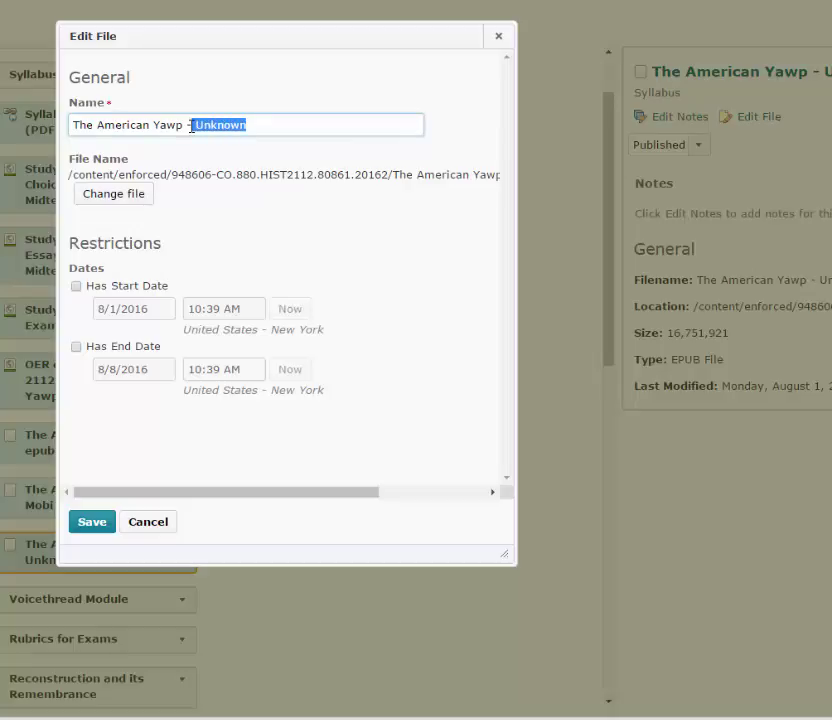
type("epub")
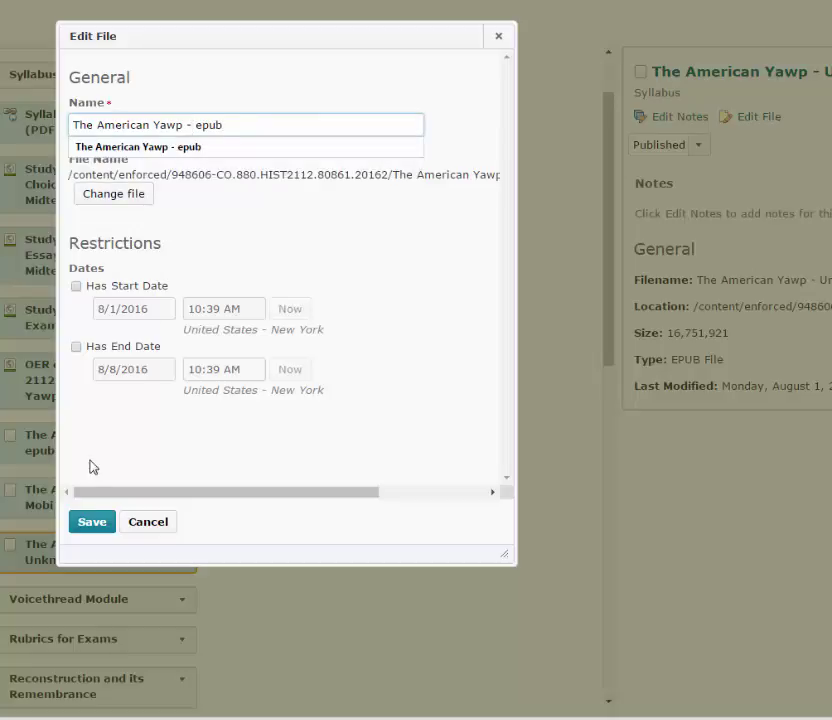
left_click(92, 521)
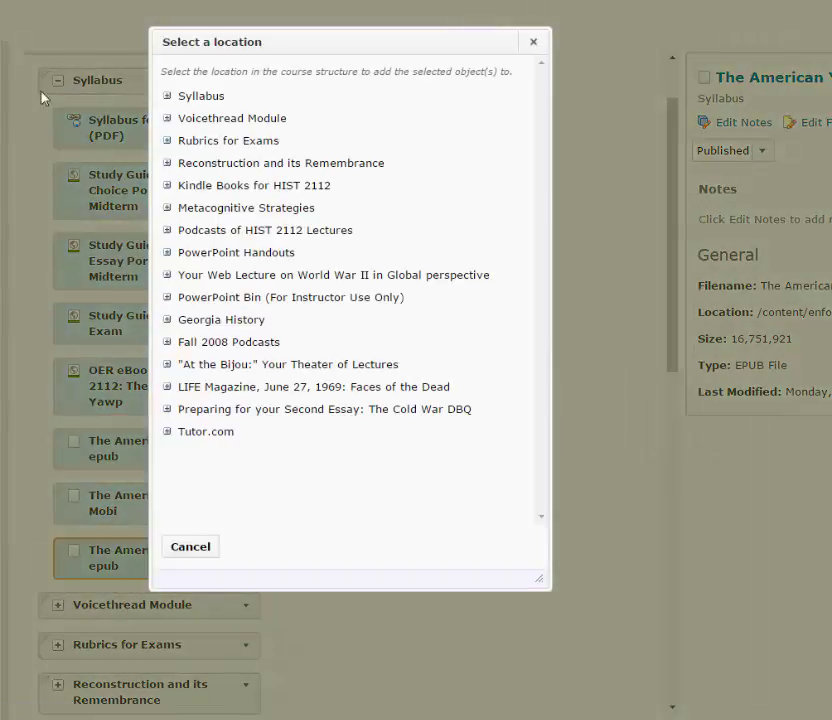
Add the American Yawp mobi file to the Syllabus module and rename it as The American Yawp - mobi
left_click(200, 96)
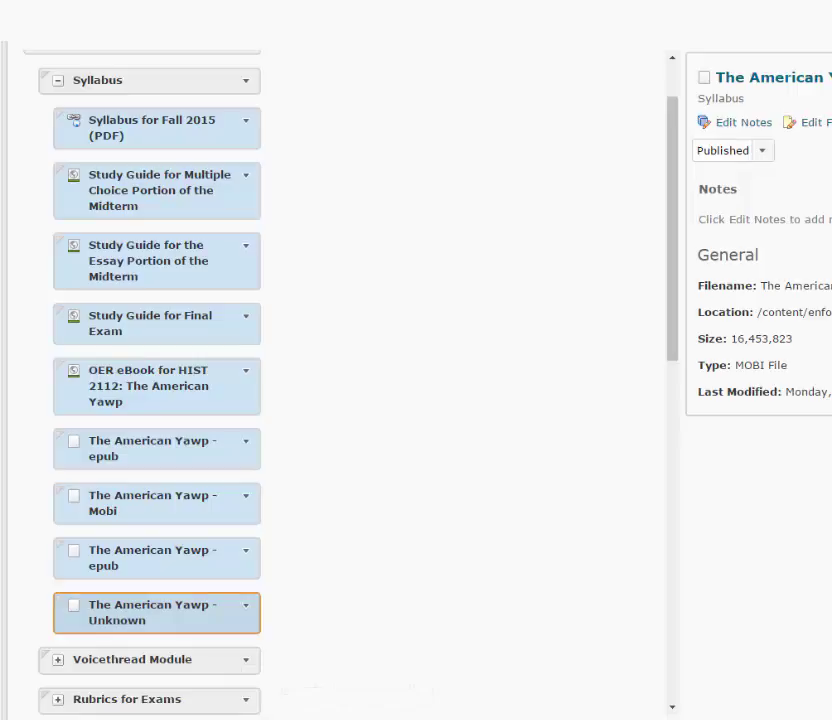
scroll(416, 360, "right", 1)
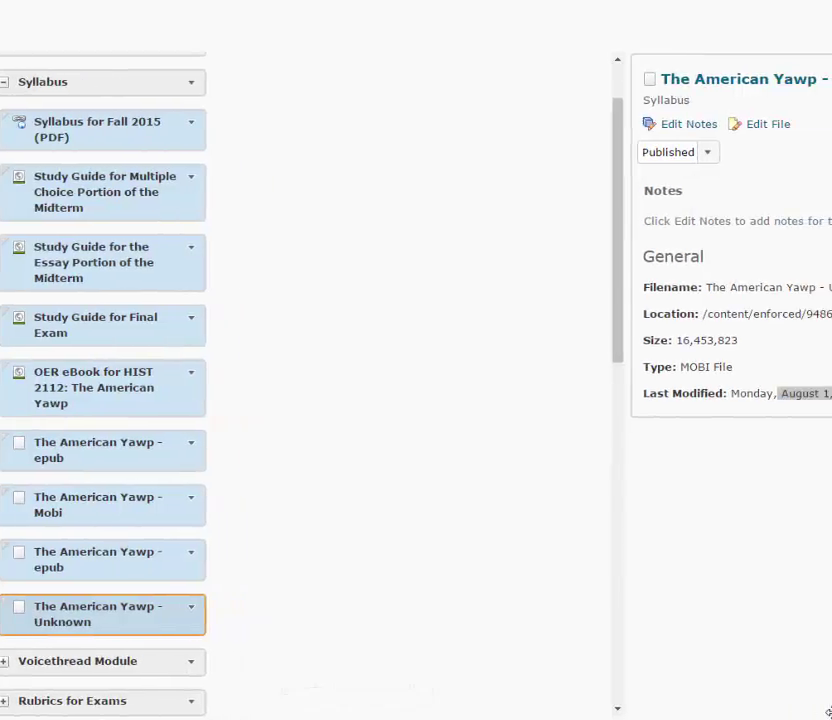
left_click(772, 126)
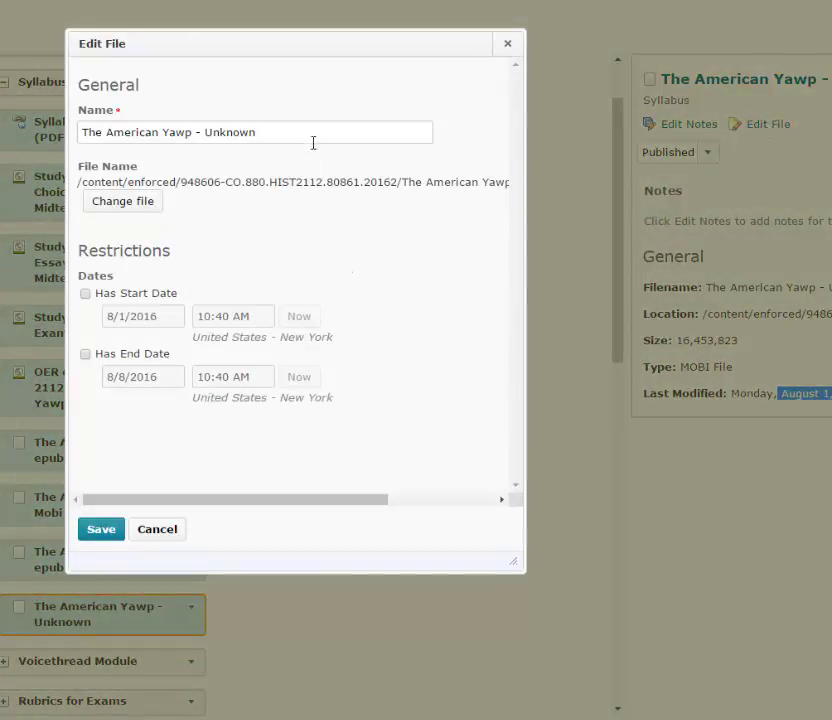
left_click(295, 139)
left_click_drag(295, 139, 206, 140)
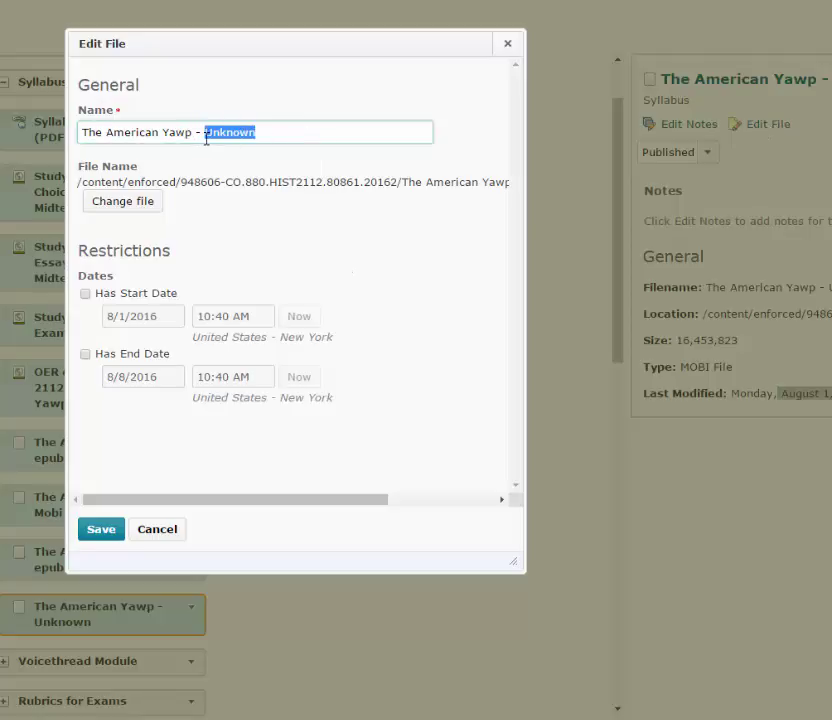
type("mobi")
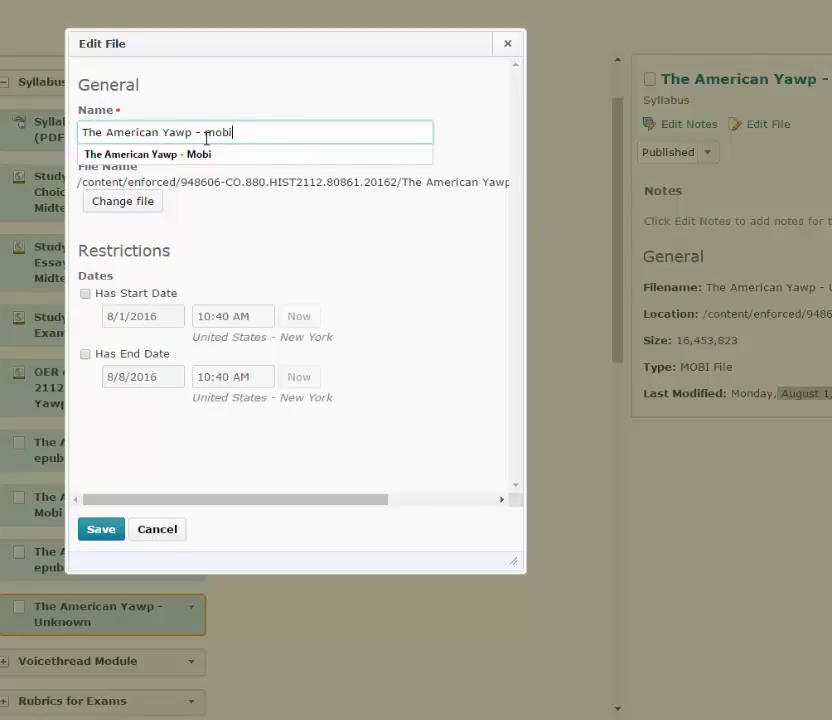
left_click(101, 531)
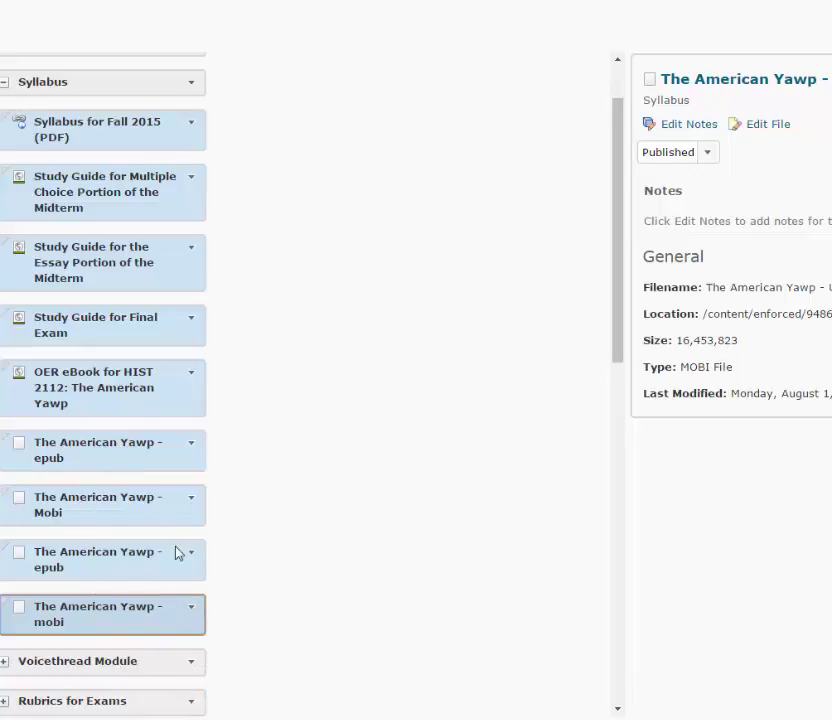
Remove the duplicate The American Yawp - epub node, the second one, from the Syllabus module
left_click(2, 707)
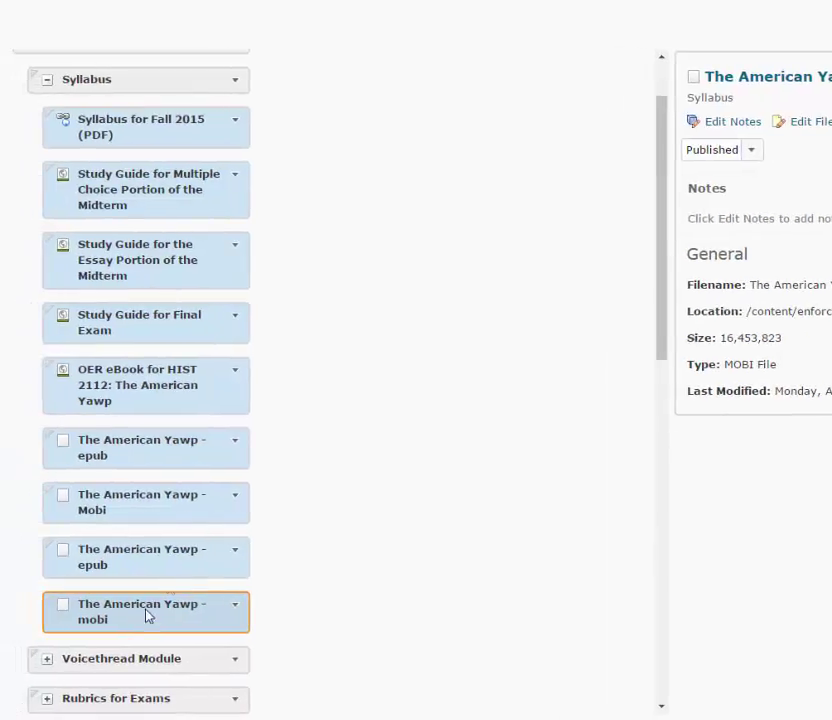
left_click(193, 552)
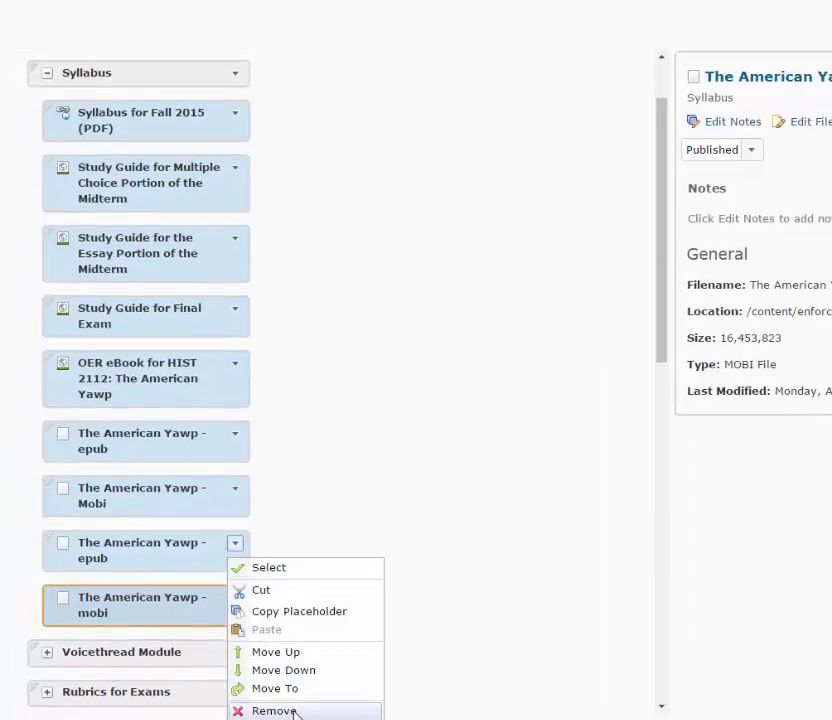
left_click(290, 711)
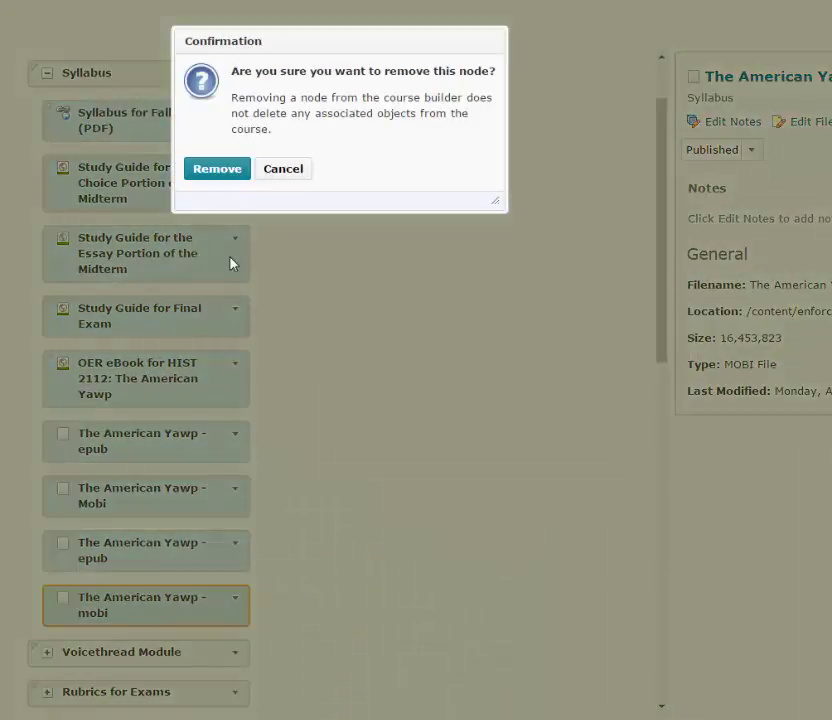
left_click(218, 172)
Remove the duplicate The American Yawp - mobi node, the last one, from the Syllabus module
left_click(237, 546)
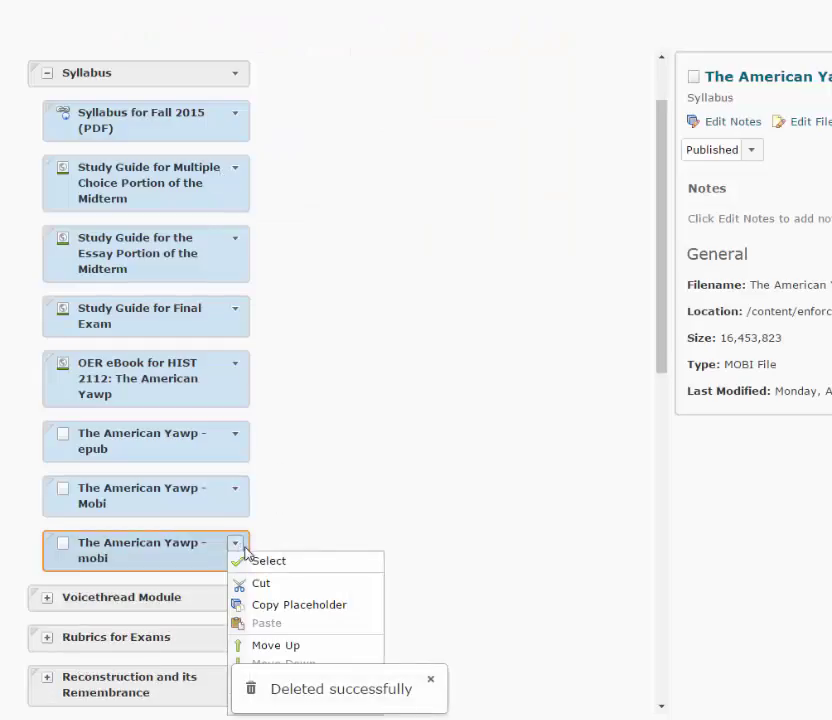
left_click(439, 619)
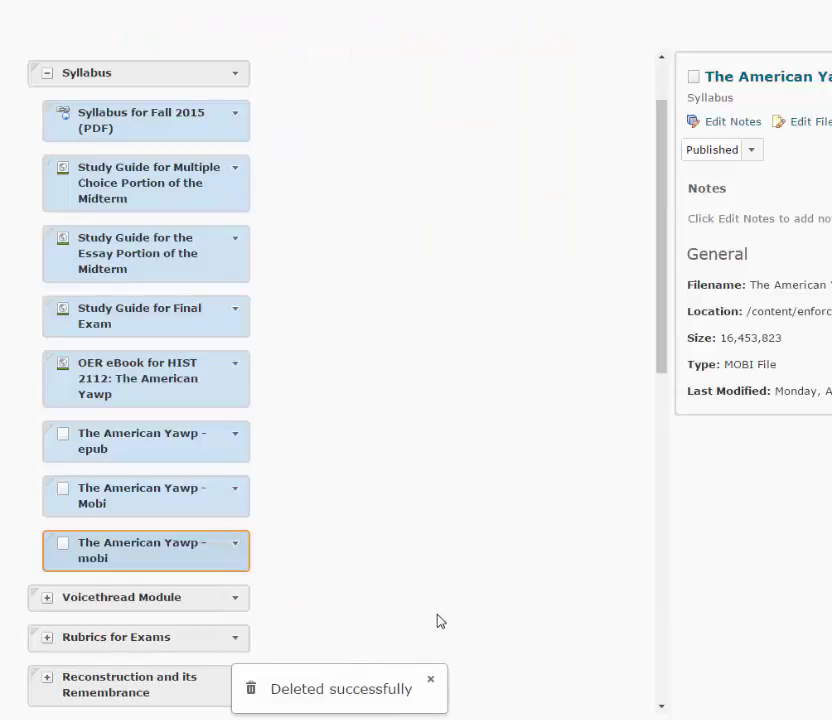
left_click(236, 544)
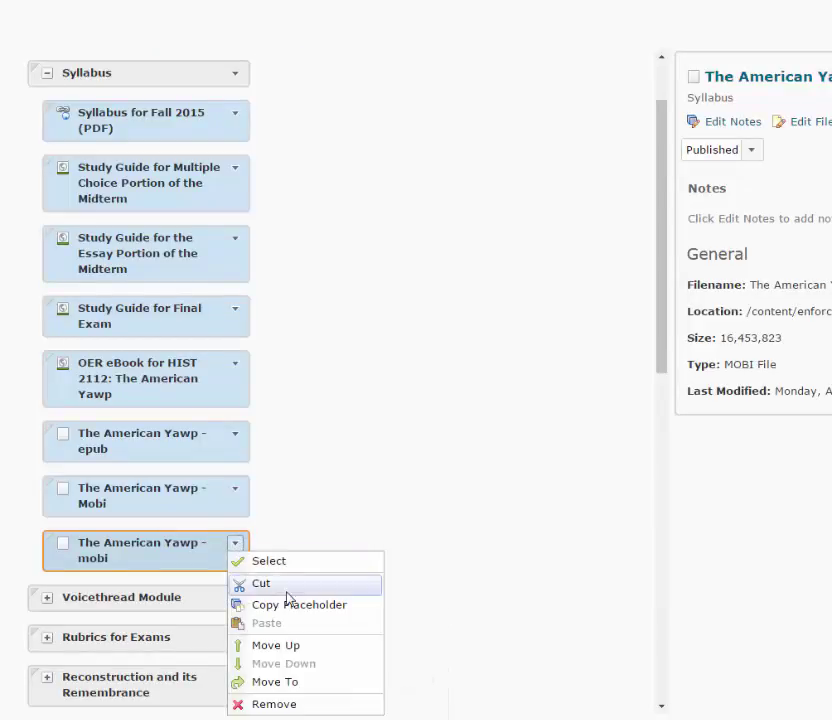
left_click(290, 705)
left_click(226, 170)
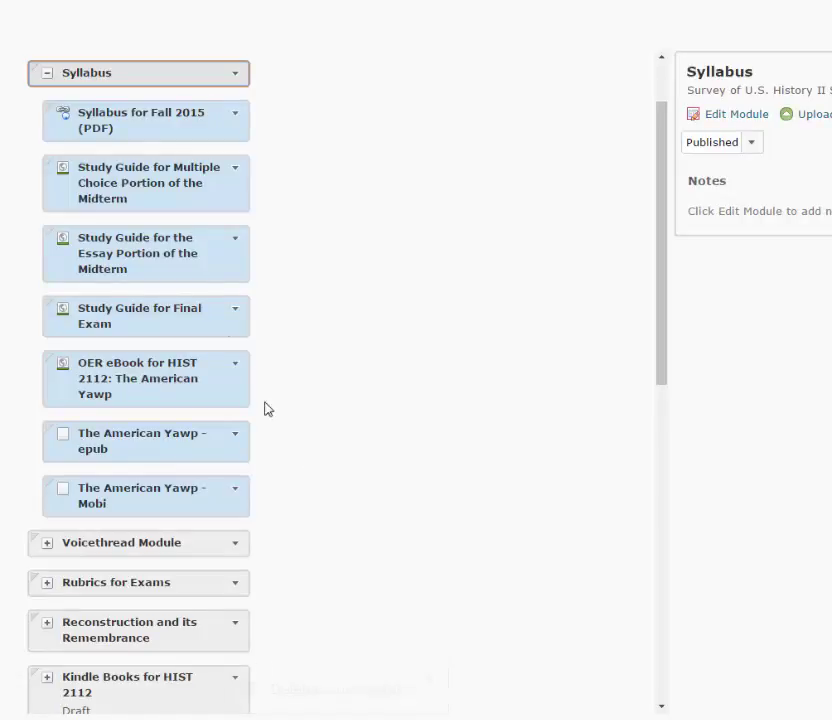
Return to the course homepage, open The American Yawp - Mobi in the Syllabus module, and download its file
scroll(220, 281, "up", 1)
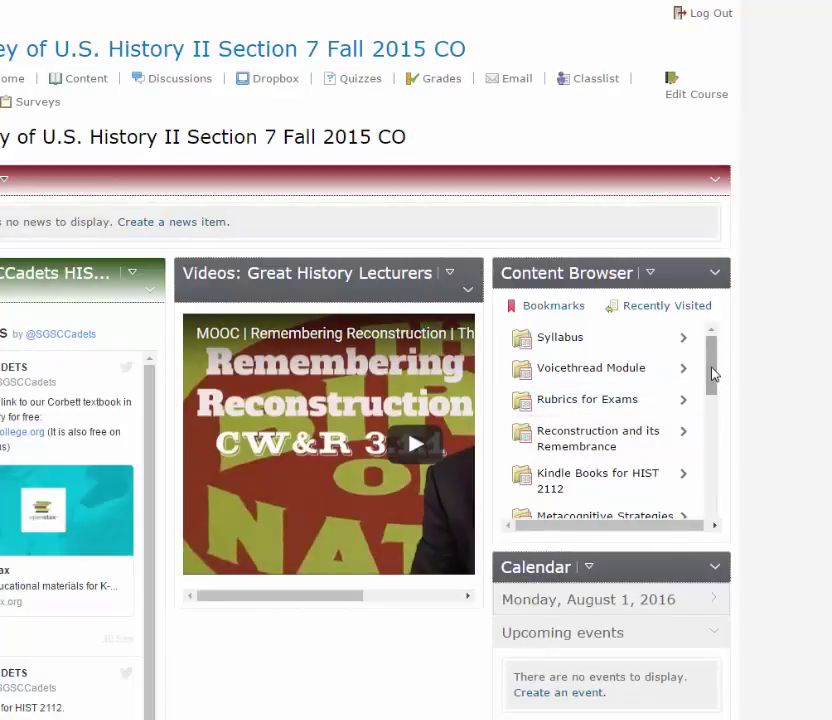
left_click(572, 341)
left_click_drag(707, 402, 717, 474)
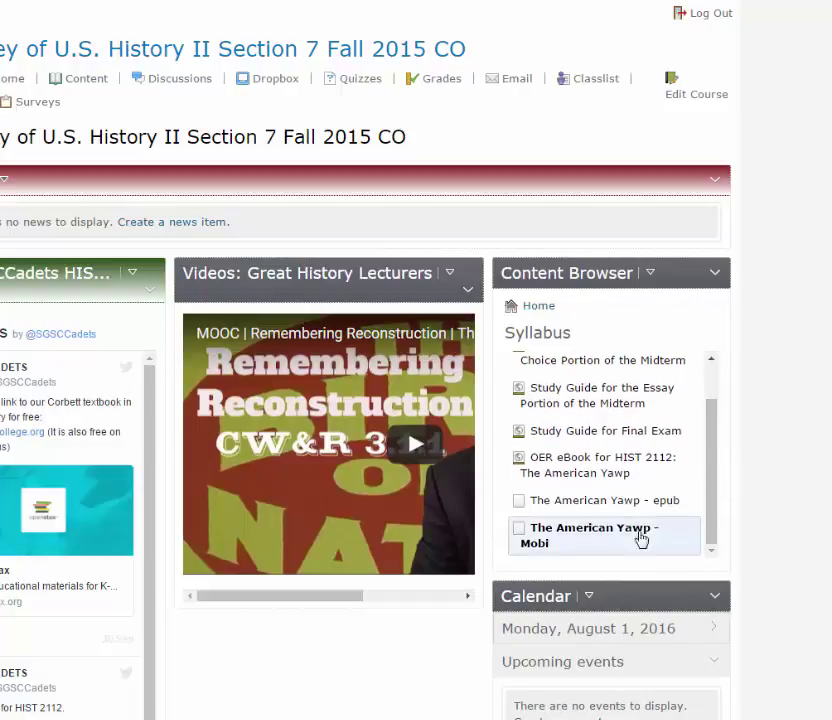
left_click(583, 540)
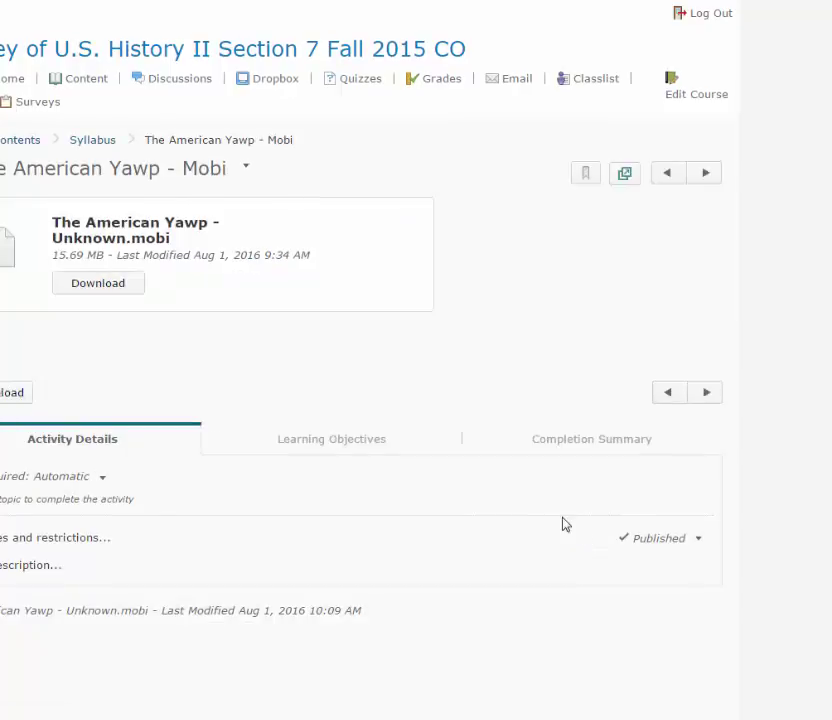
left_click(108, 285)
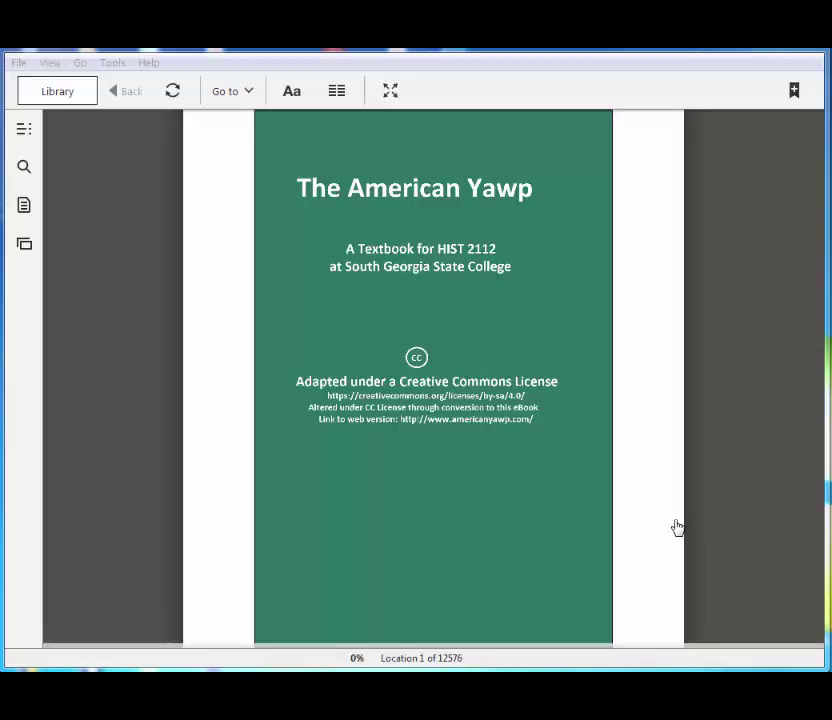
Page forward from the cover of the downloaded American Yawp eBook in the Kindle reader to its table of contents
left_click(641, 486)
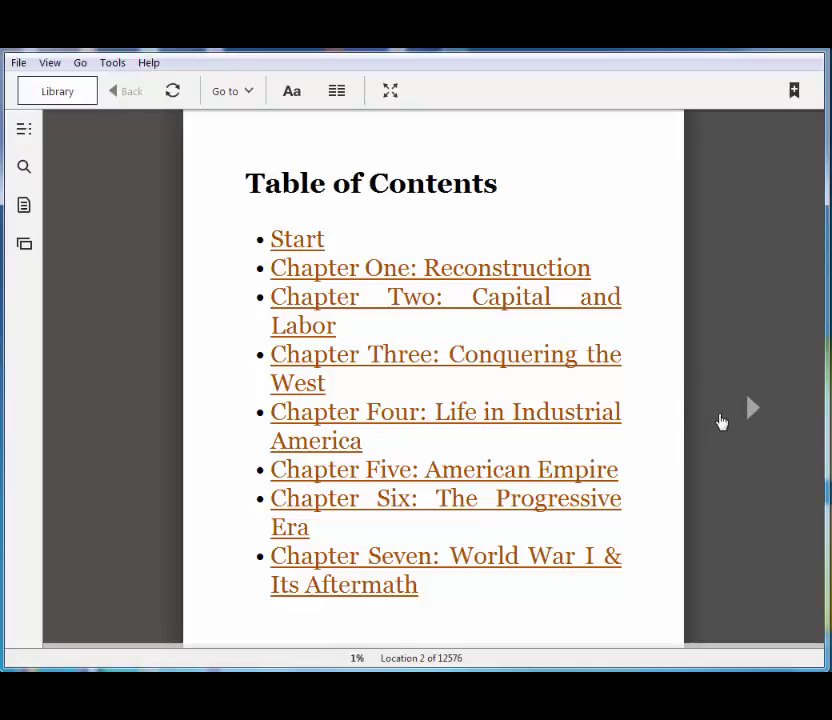
Open Chapter One: Reconstruction from the table of contents and page forward to its Introduction
left_click(482, 276)
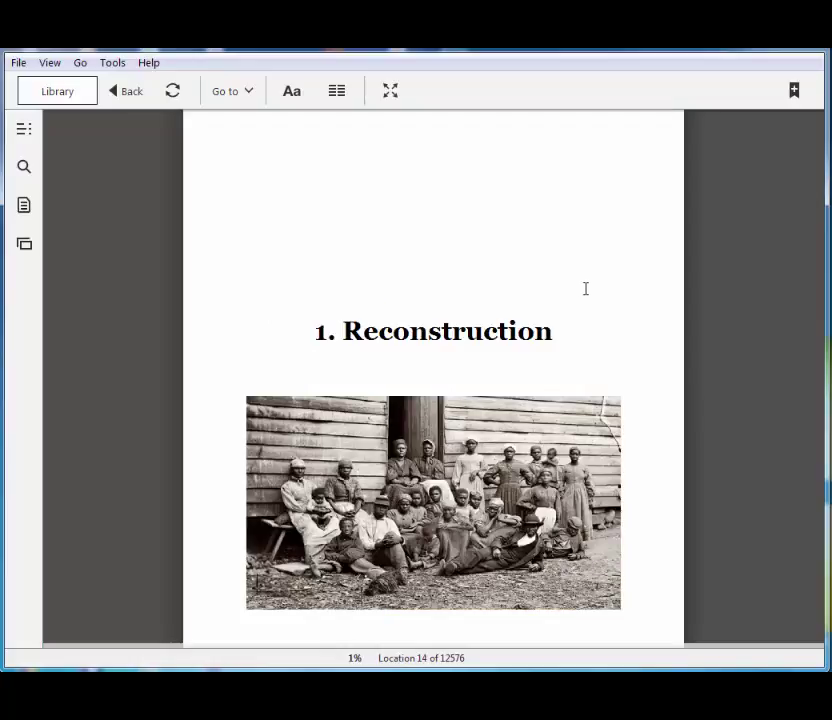
scroll(586, 289, "down", 2)
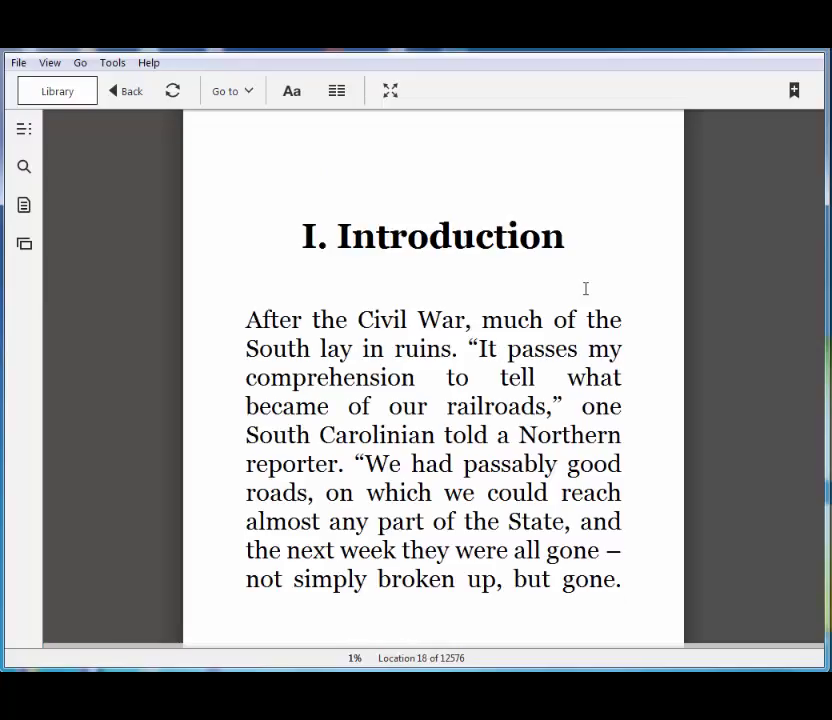
Increase the eBook's font size by one notch in the text display settings, and return to the Introduction page
left_click(299, 97)
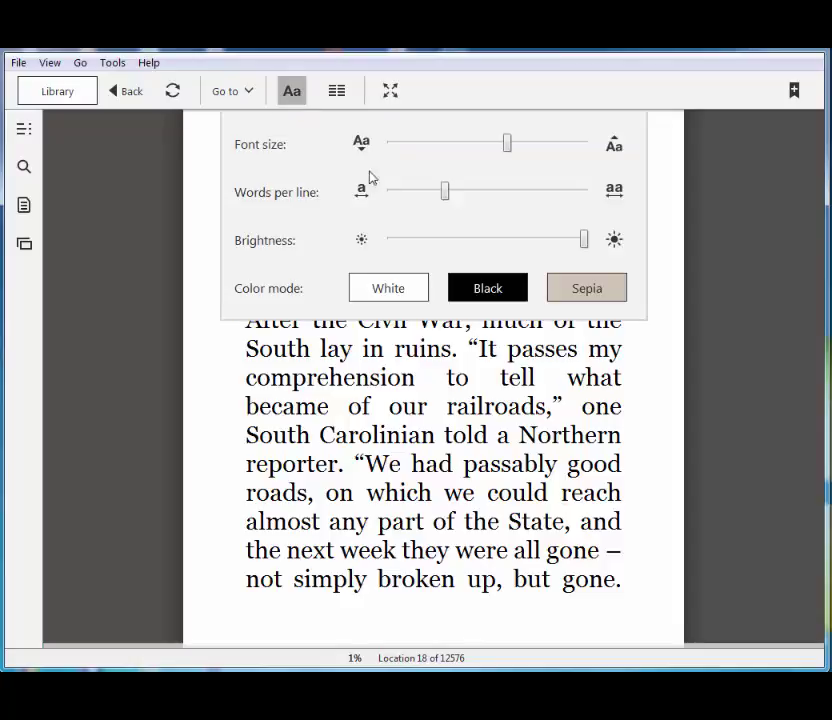
left_click_drag(505, 148, 537, 152)
left_click(428, 148)
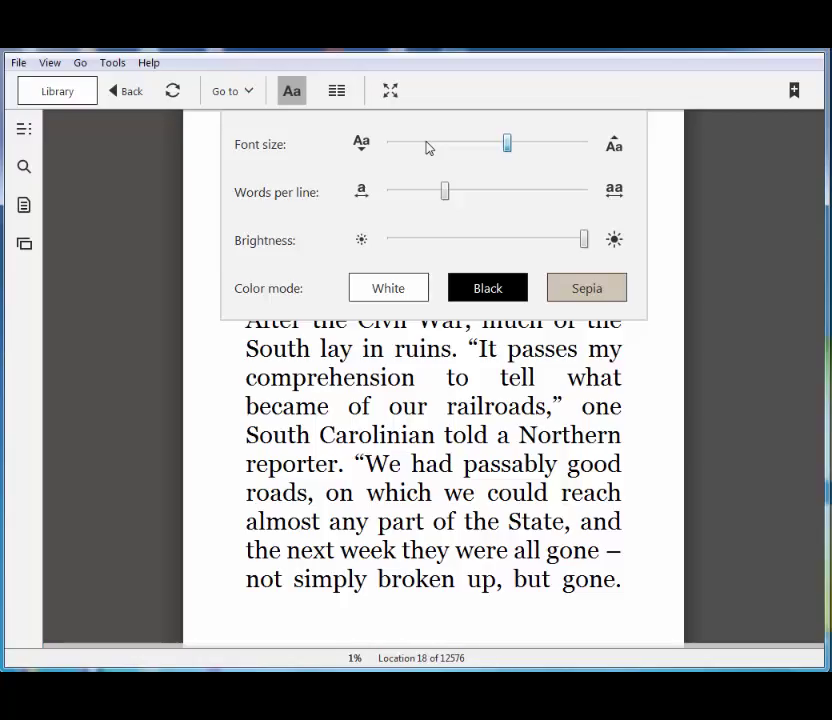
left_click_drag(428, 148, 516, 149)
left_click(639, 391)
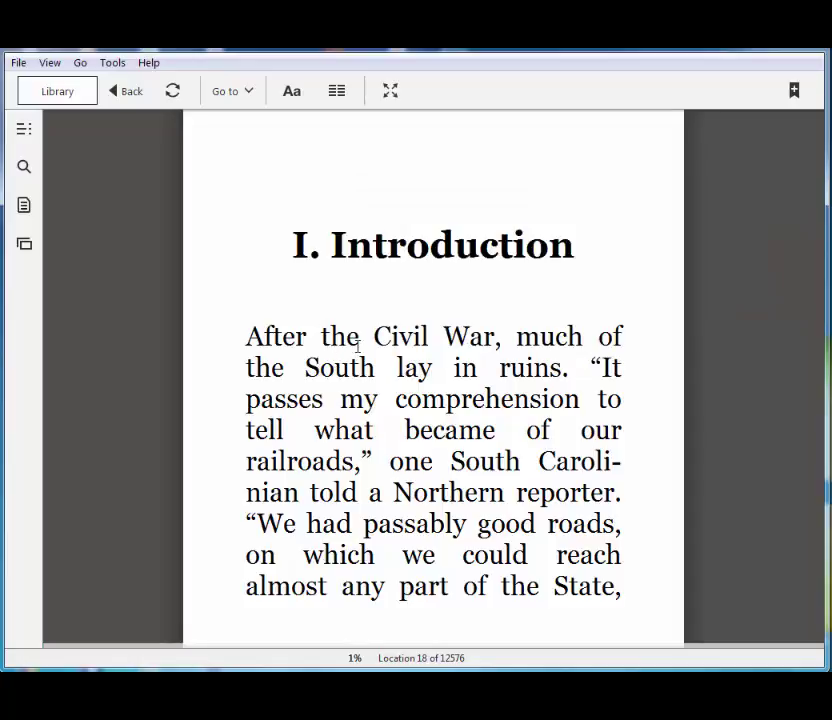
Look up the dictionary definition of "Northern" in the Introduction, and select the opening lines of its first paragraph
double_click(402, 491)
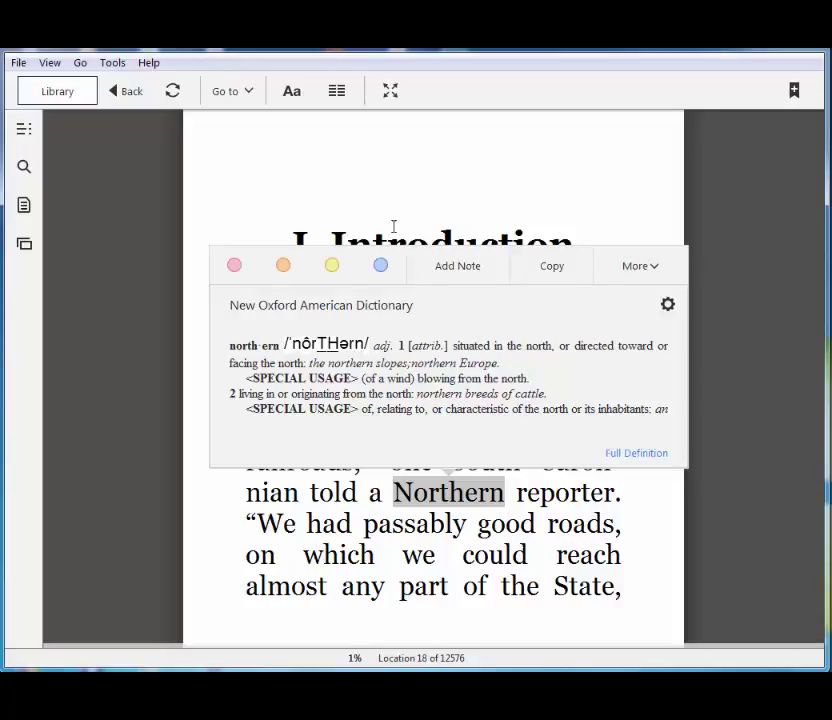
left_click(462, 195)
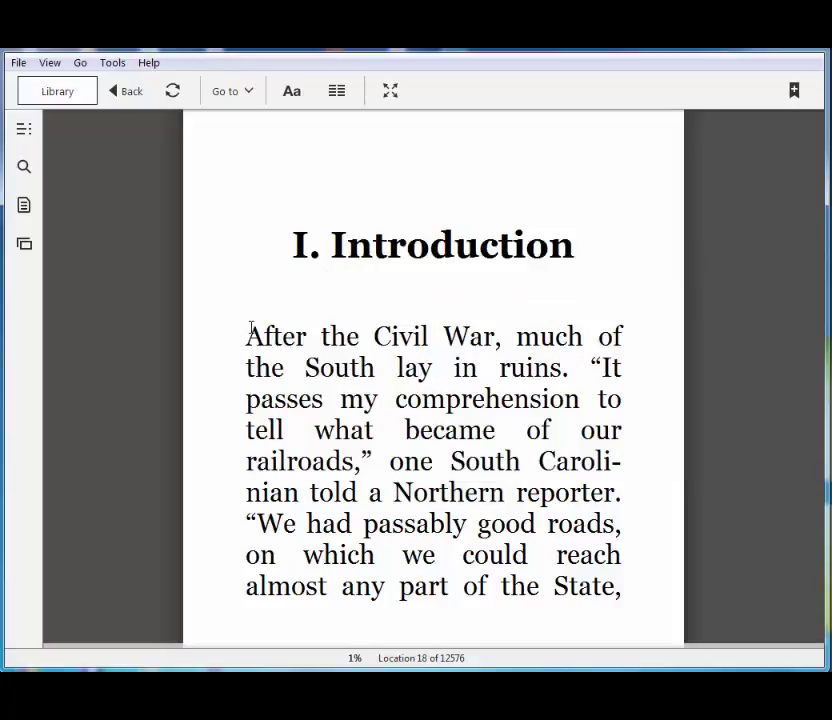
left_click_drag(247, 336, 371, 390)
left_click(438, 420)
Page forward through the Introduction to the section II. Politics of Reconstruction
scroll(508, 408, "down", 1)
scroll(509, 408, "down", 2)
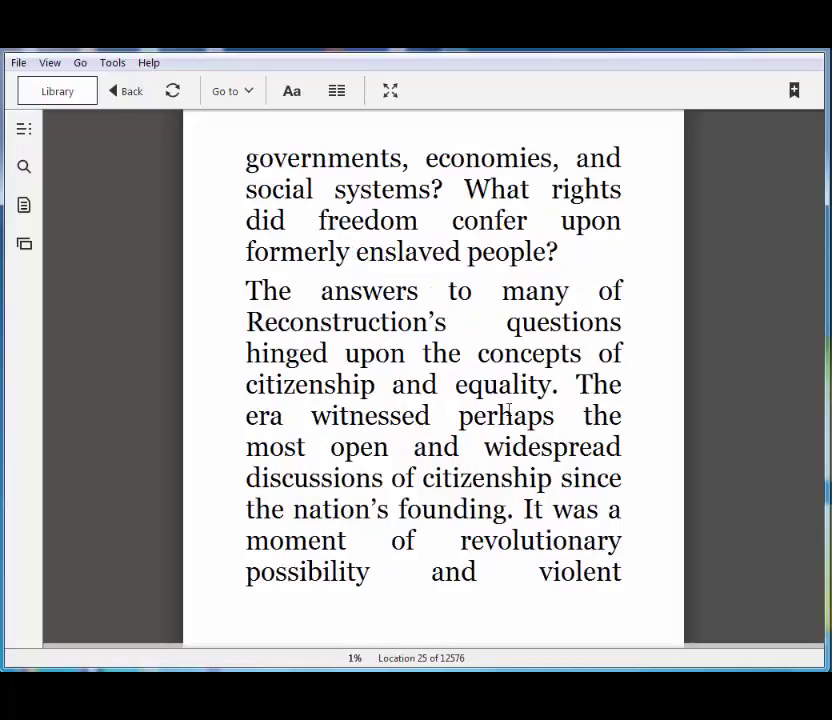
scroll(508, 408, "down", 2)
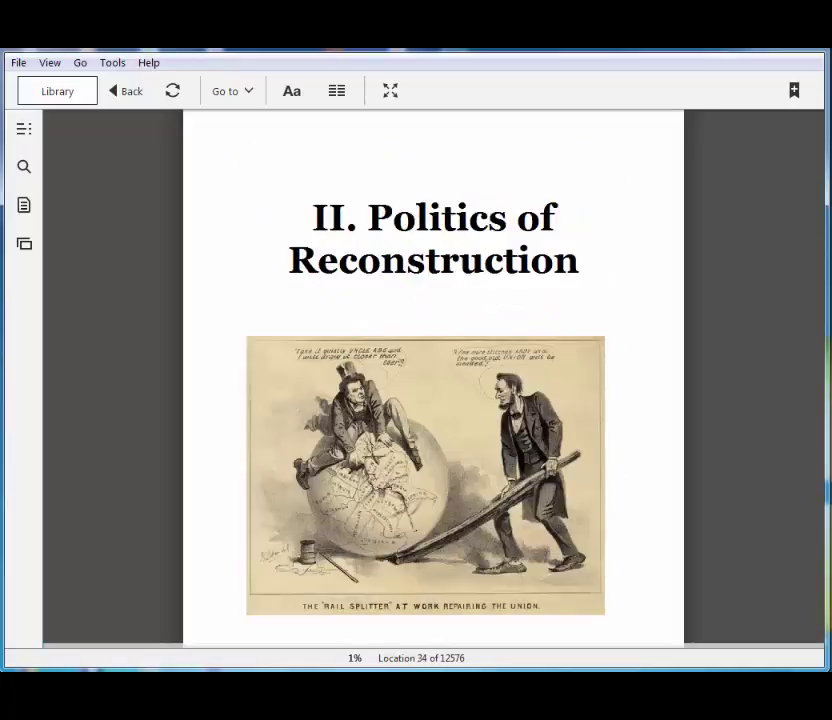